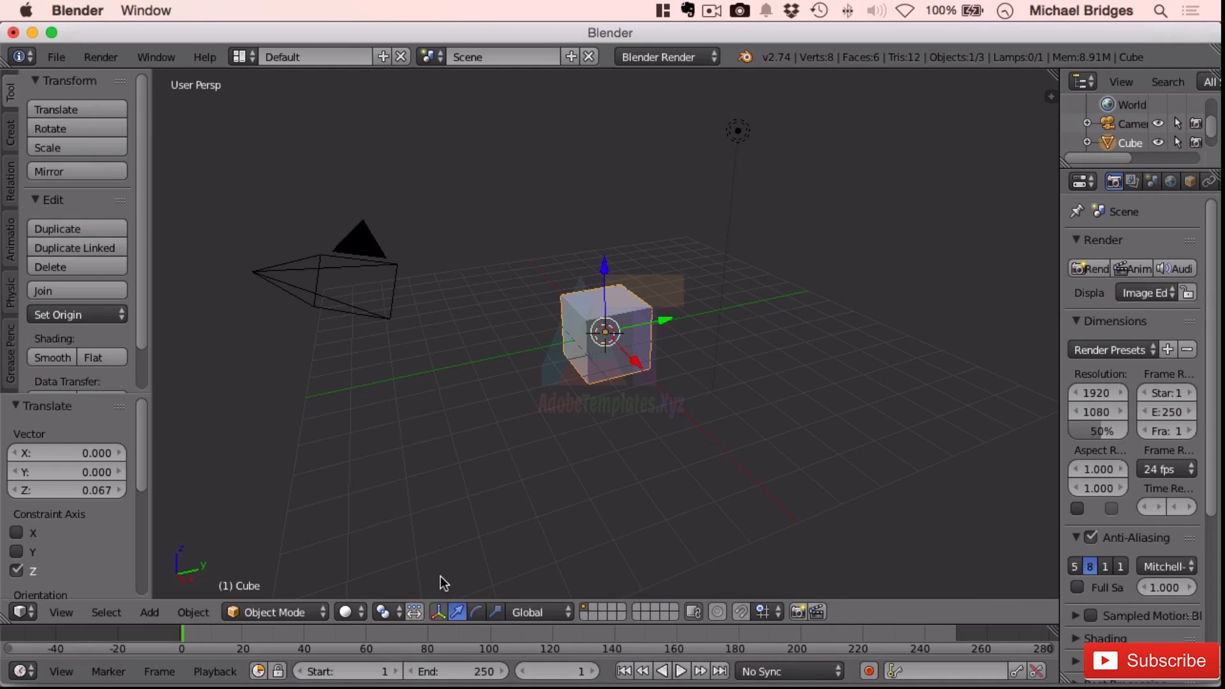
Toggle the 3D manipulator off and on, and move the cube about -0.04 along the global X axis.
left_click(438, 614)
left_click(437, 614)
mouse_move(636, 362)
left_mouse_down()
mouse_move(613, 350)
mouse_move(628, 362)
left_mouse_up()
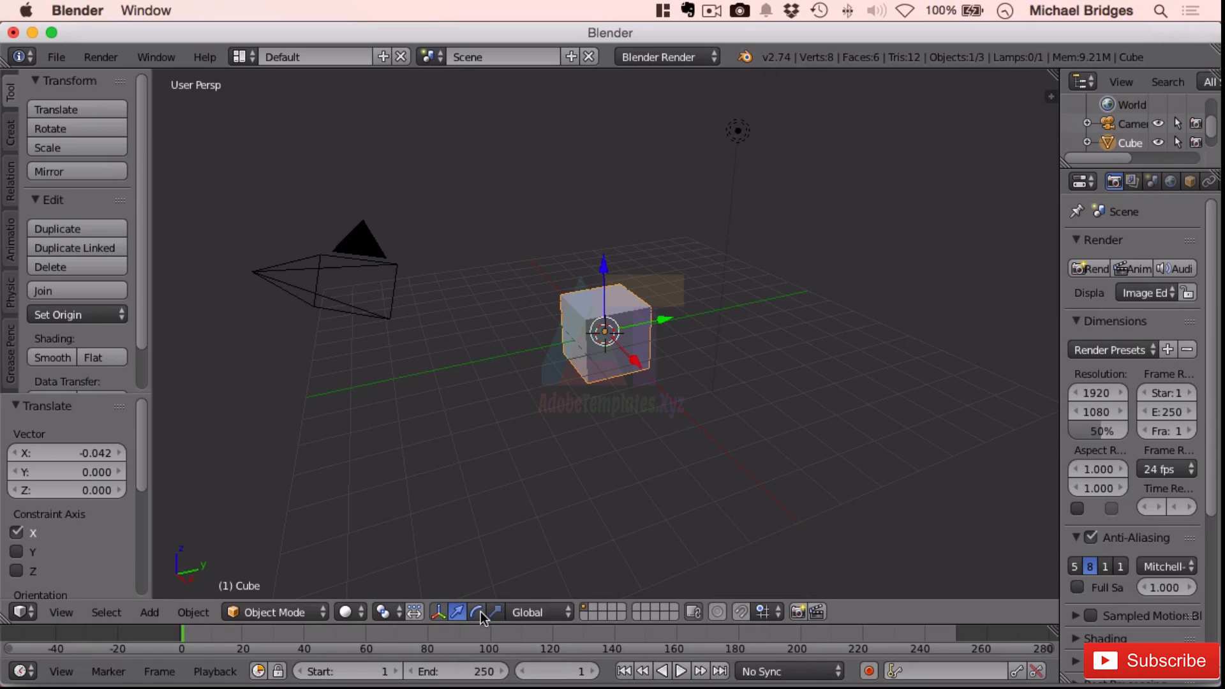
Rotate the cube with the rotation manipulator about -482° around Y, 134° around X and -128° around Z.
left_click(478, 612)
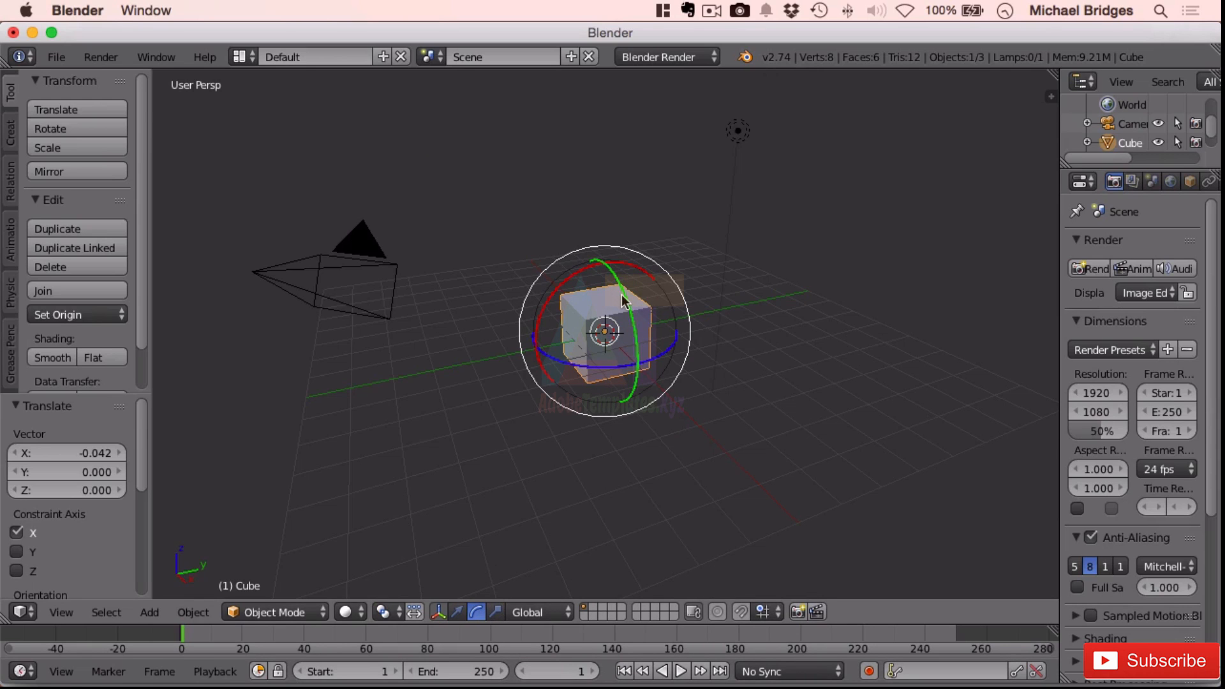
left_click_drag(624, 300, 591, 350)
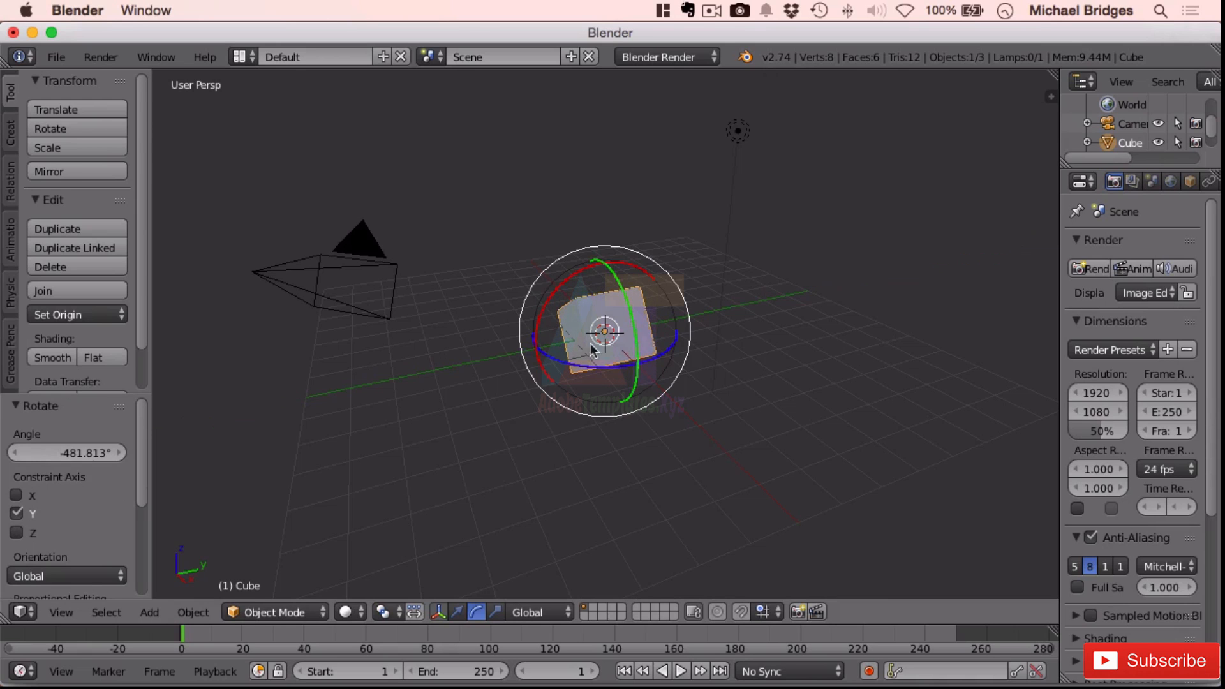
left_click_drag(638, 276, 561, 348)
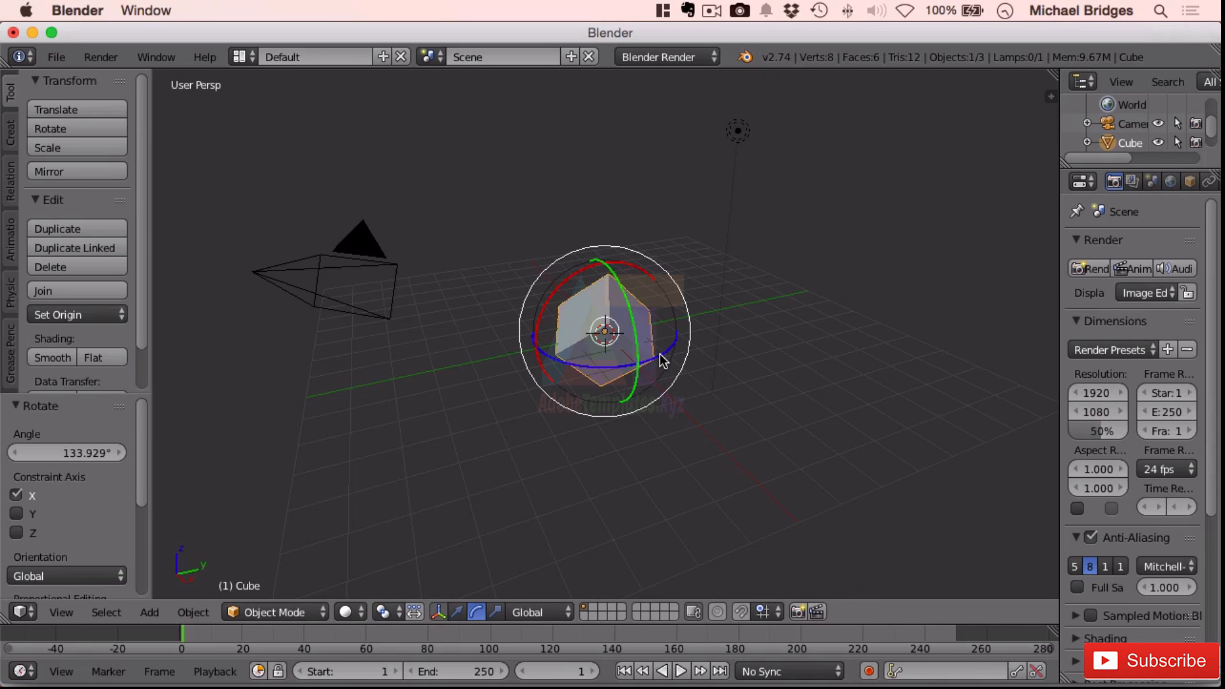
left_click_drag(663, 359, 549, 372)
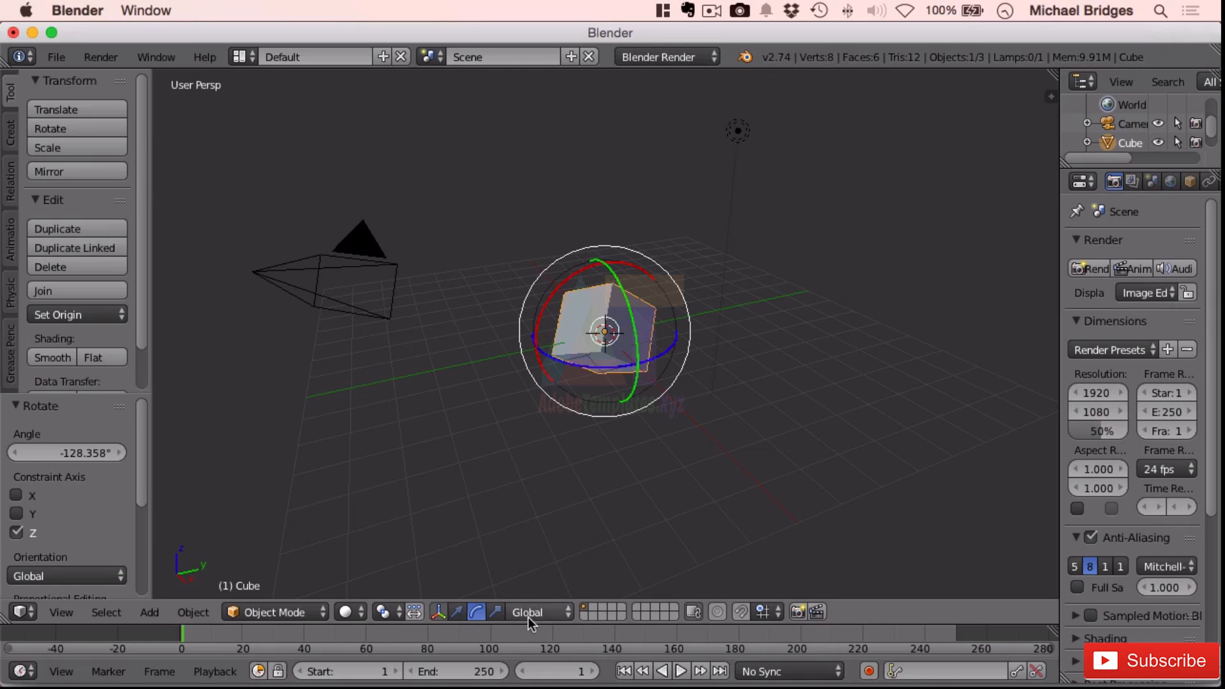
Scale the cube by about 2.99 along global Z and stretch it along its own axes using Local orientation.
left_click(496, 612)
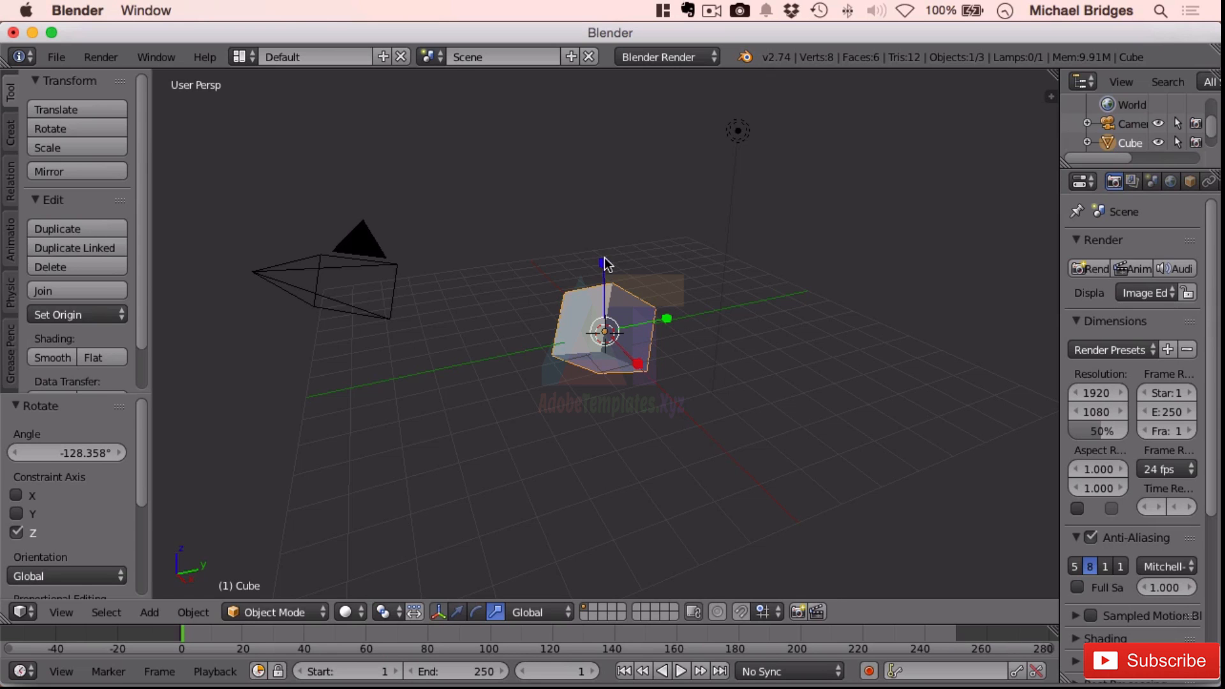
left_click_drag(603, 259, 604, 122)
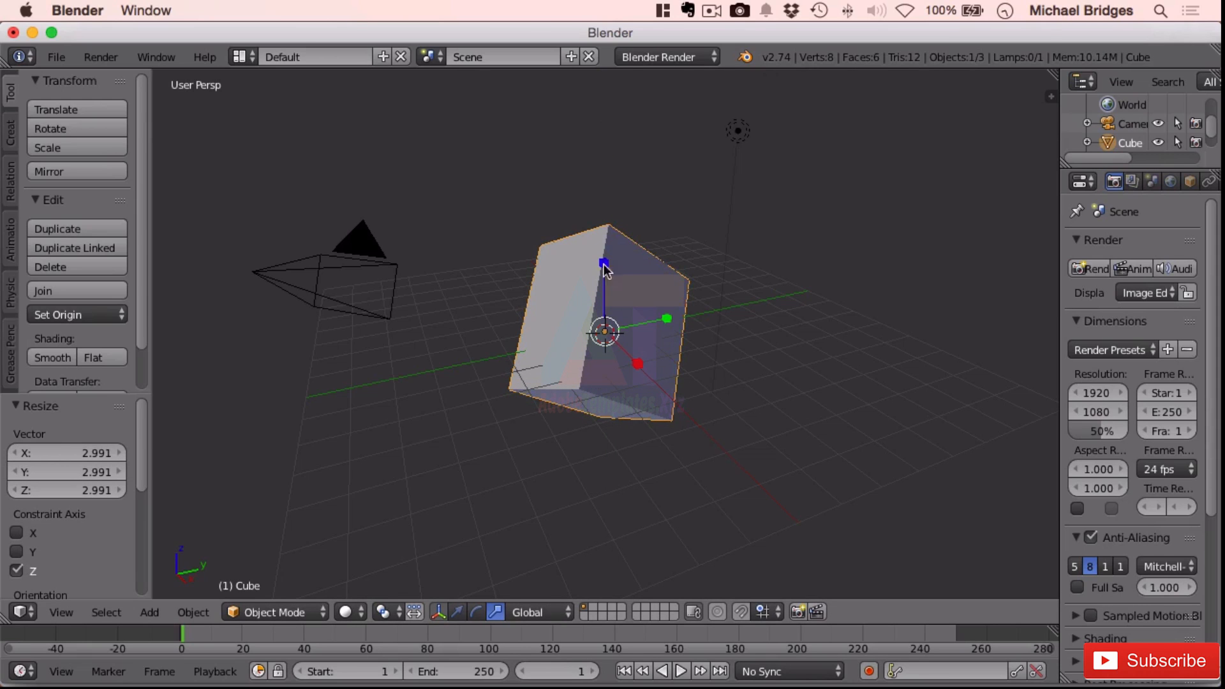
left_click(538, 614)
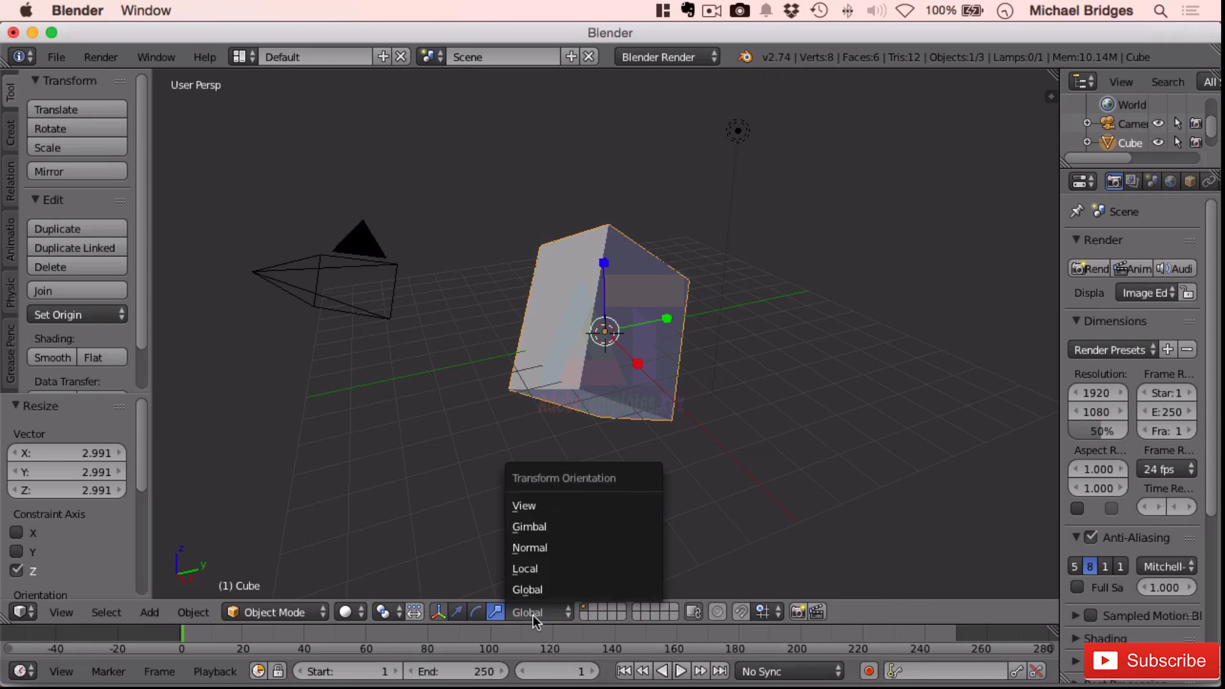
left_click(546, 568)
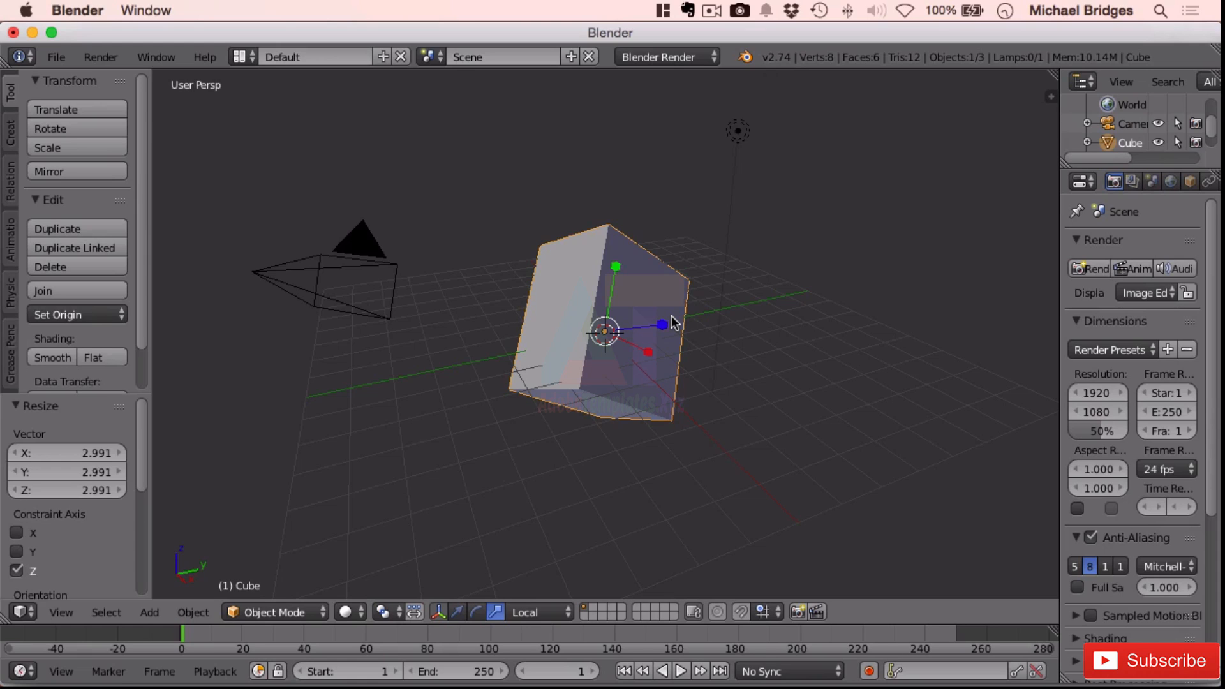
left_click_drag(664, 324, 727, 337)
left_click_drag(615, 268, 769, 319)
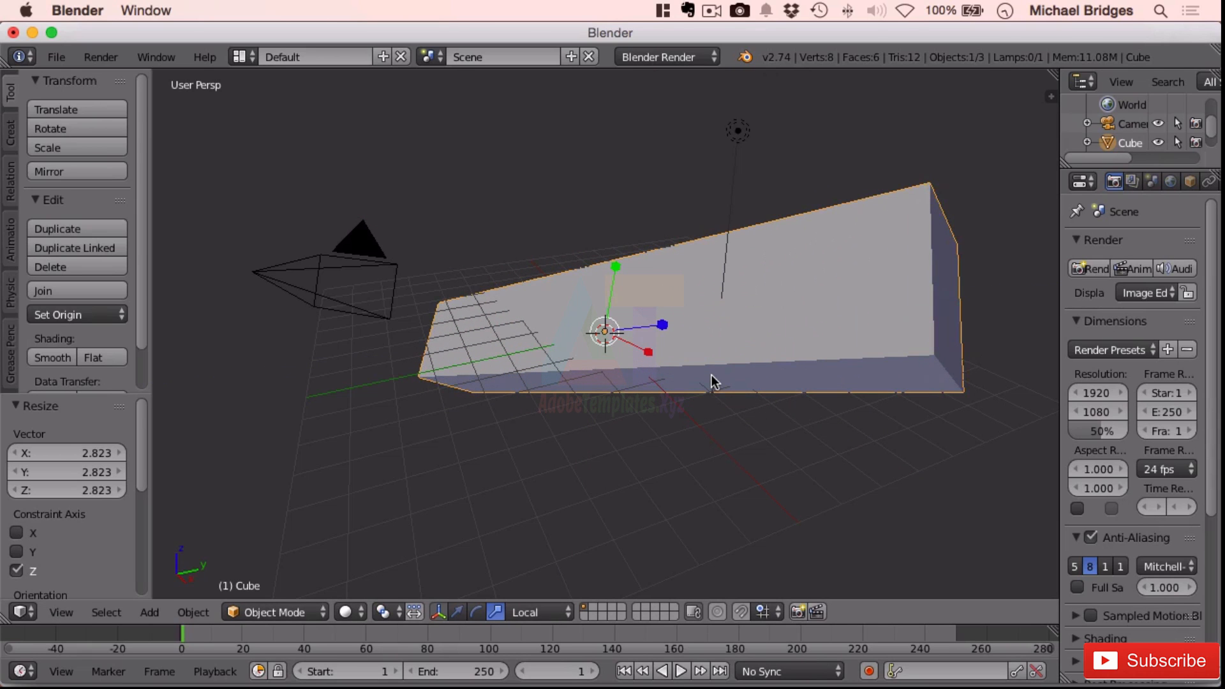
Set the transform orientation back to Global.
left_click(542, 609)
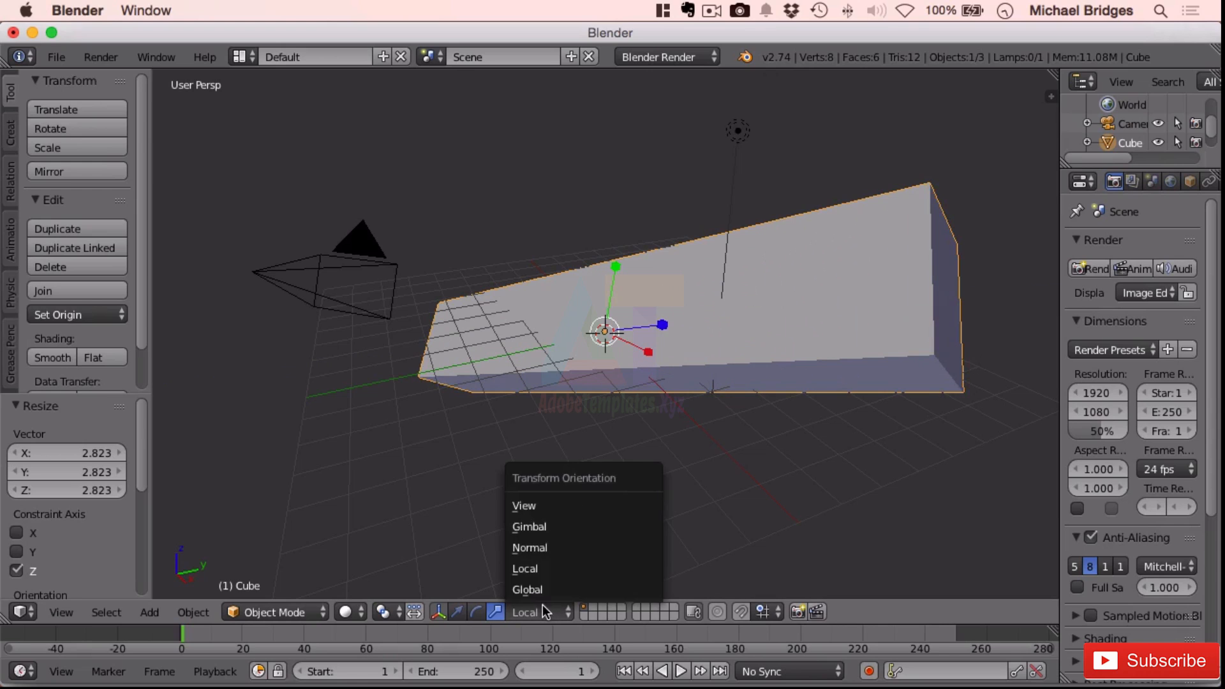
left_click(541, 589)
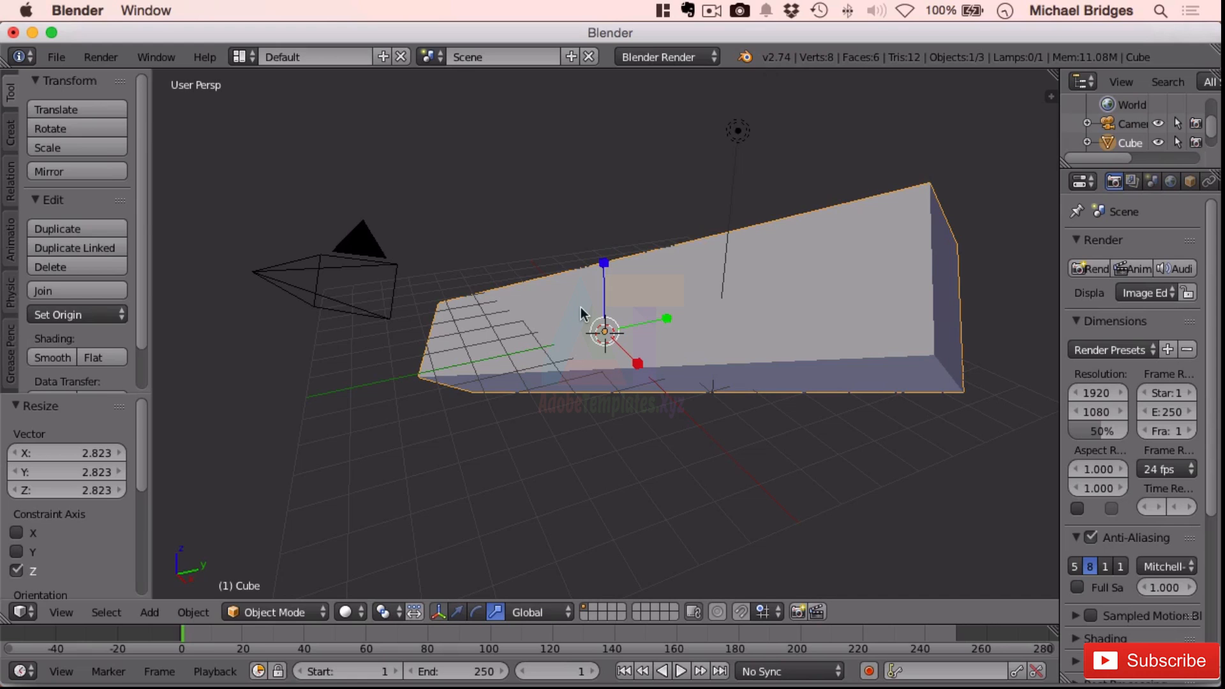
left_click(193, 614)
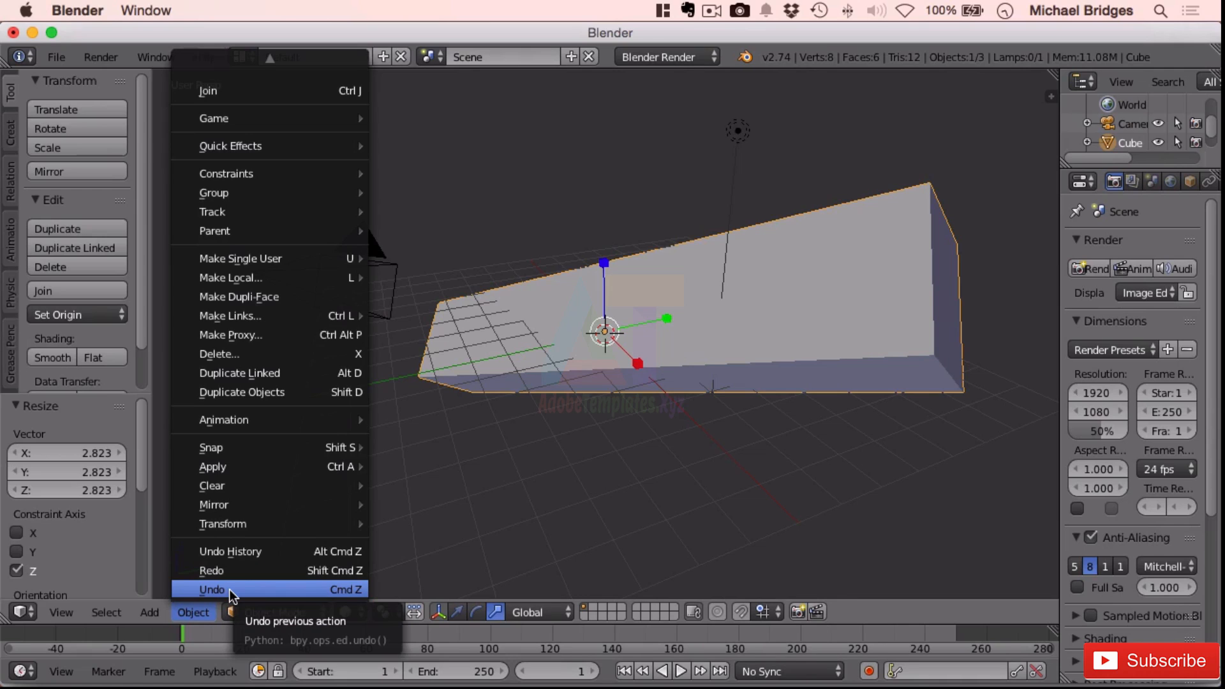
Place the 3D cursor on the empty grid just below the stretched cube and delete the cube.
left_click(543, 420)
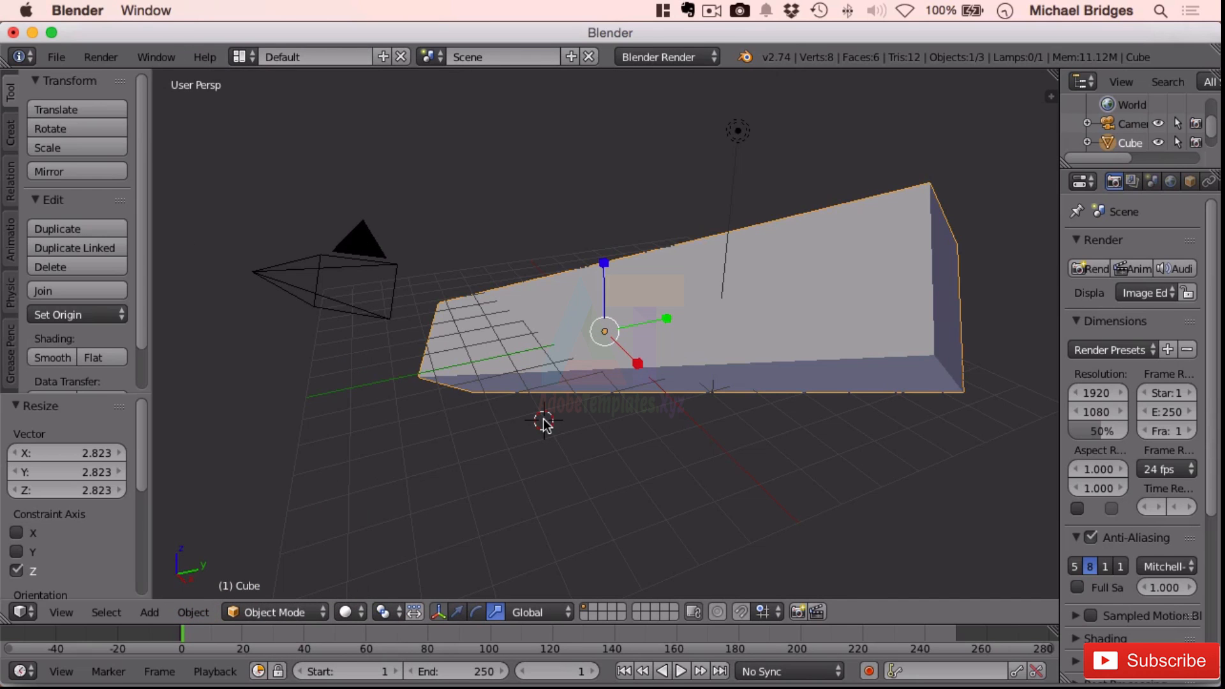
key("x")
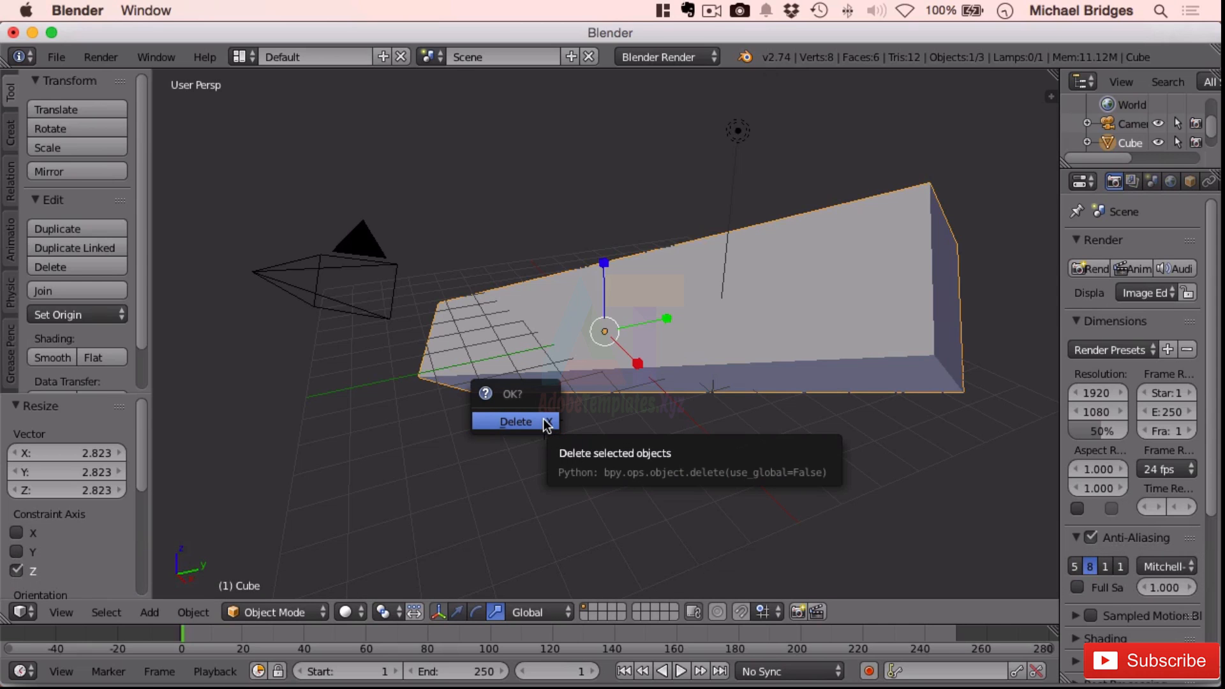
key("Return")
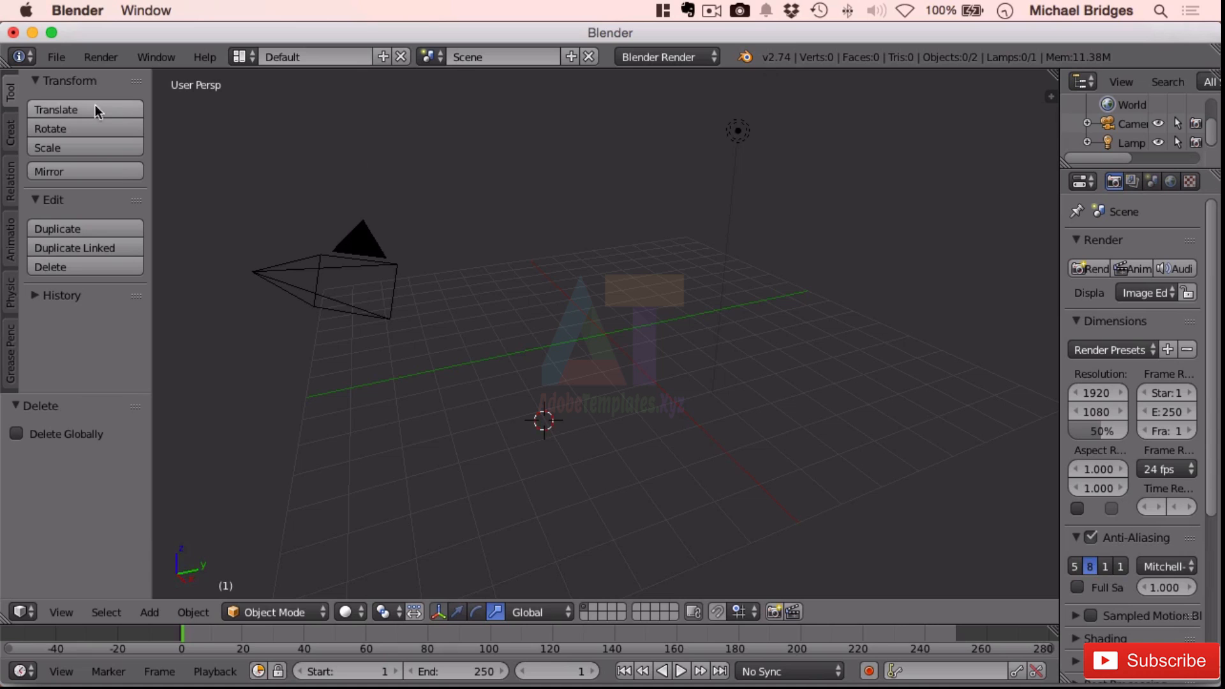
Add a mesh cube with radius 1.000 at the 3D cursor.
left_click(11, 132)
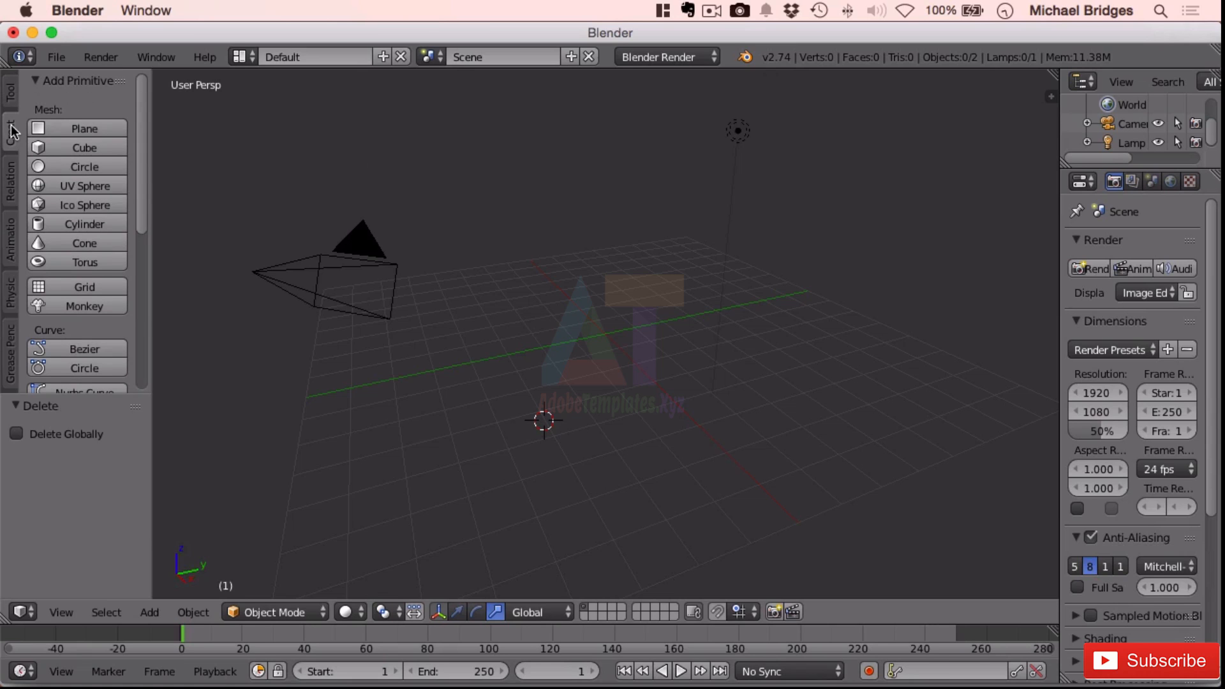
left_click(71, 151)
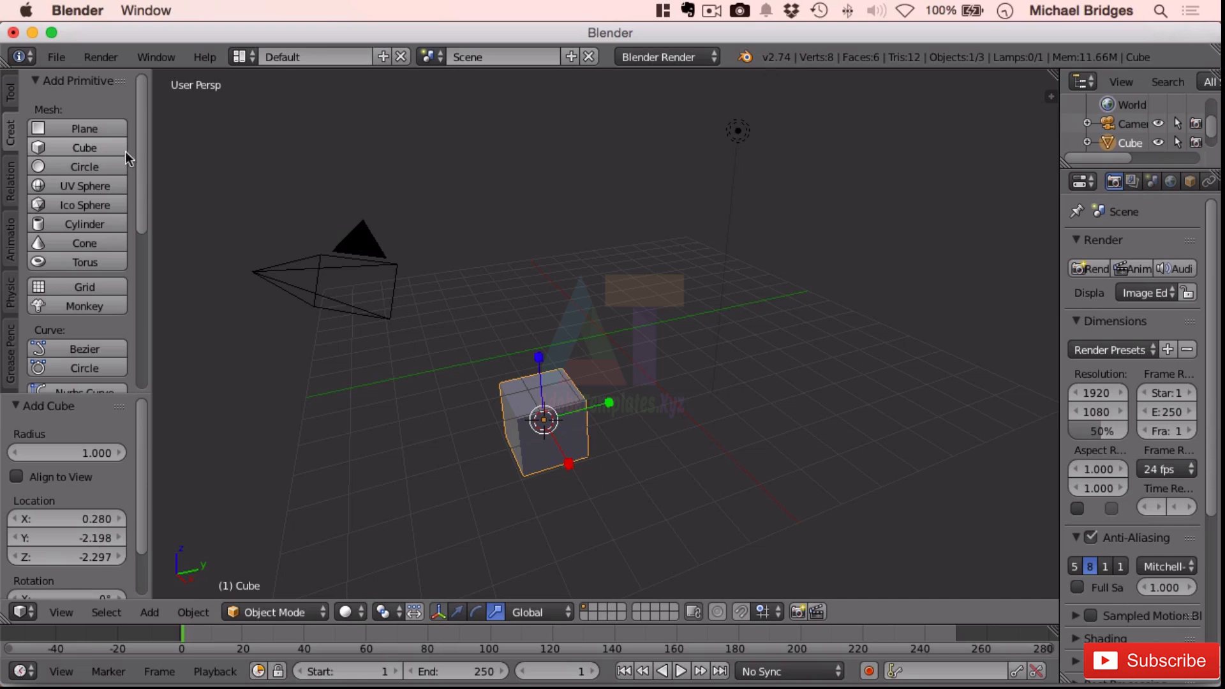
Place the 3D cursor near the grid's origin and add a second mesh cube there.
left_click(604, 334)
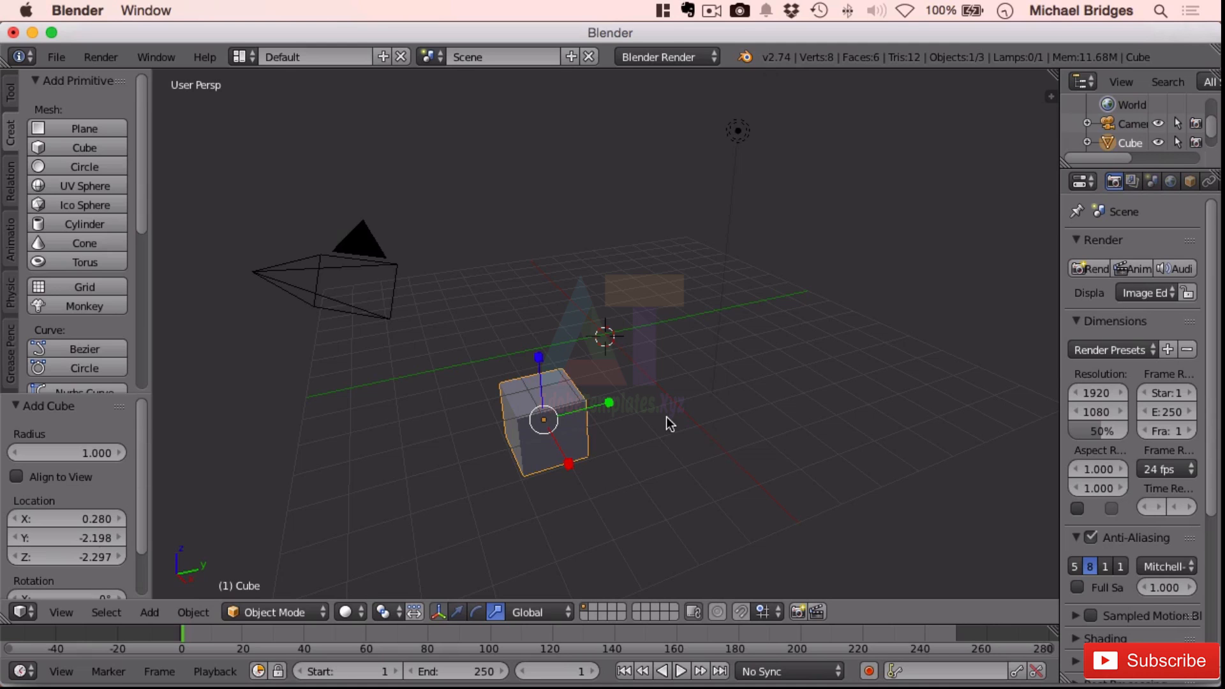
key("shift+a")
mouse_move(666, 424)
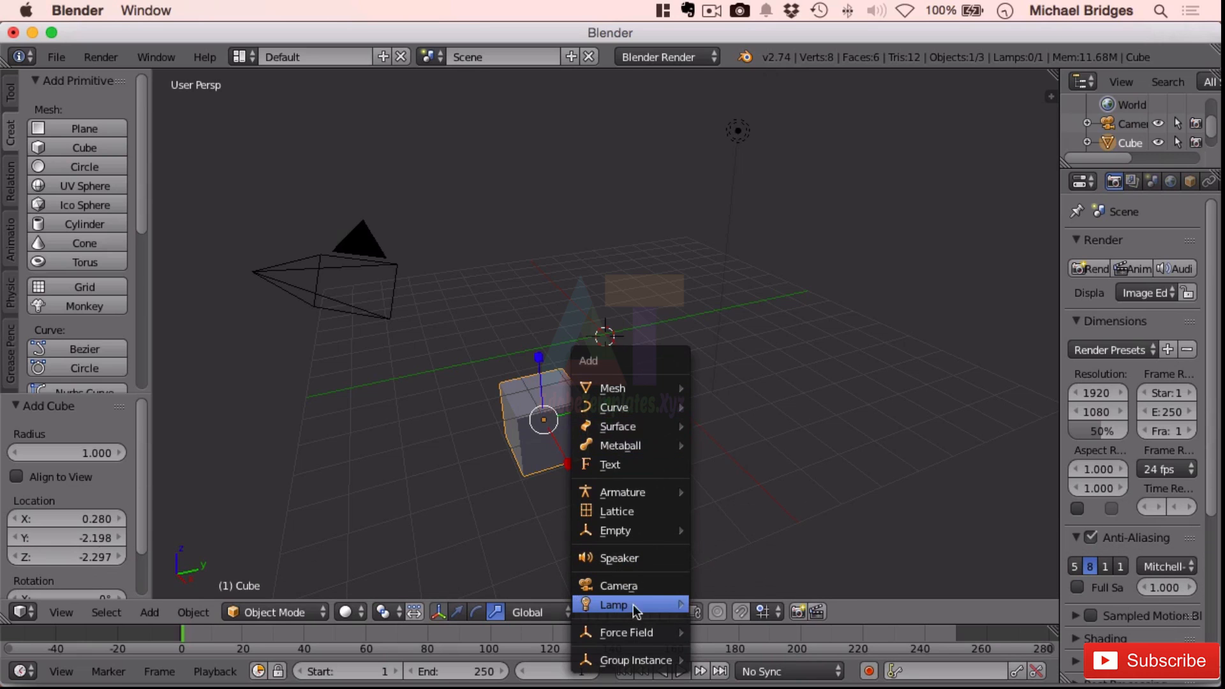
mouse_move(645, 386)
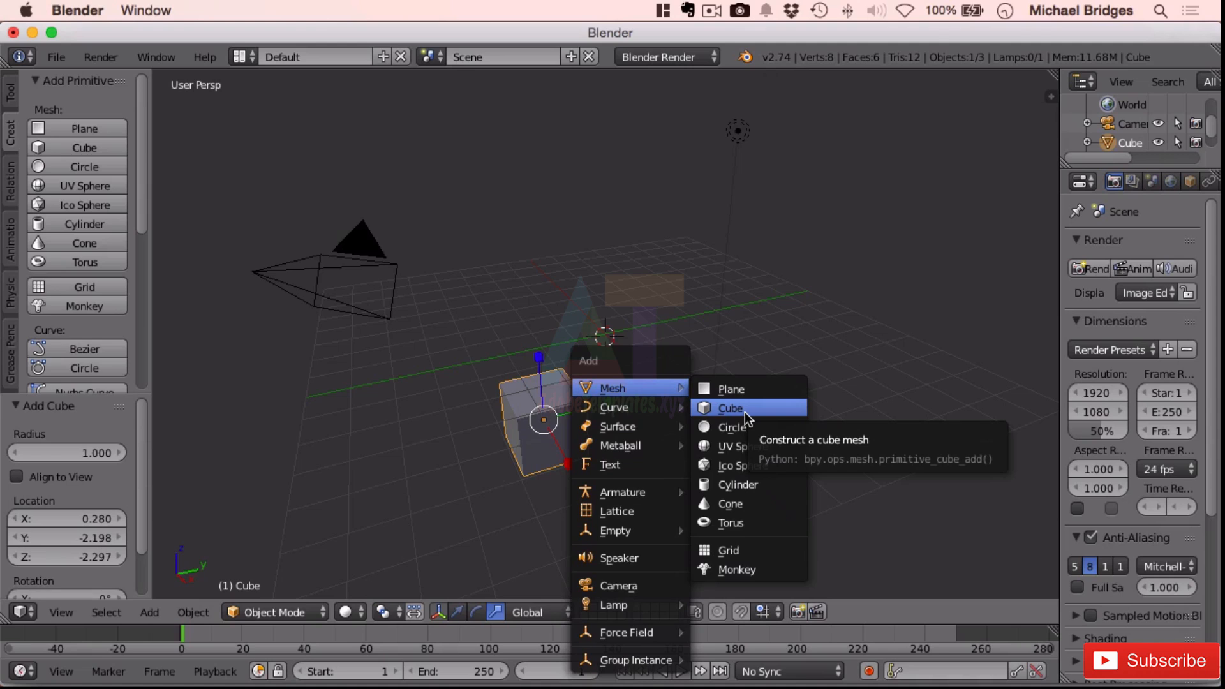
left_click(763, 408)
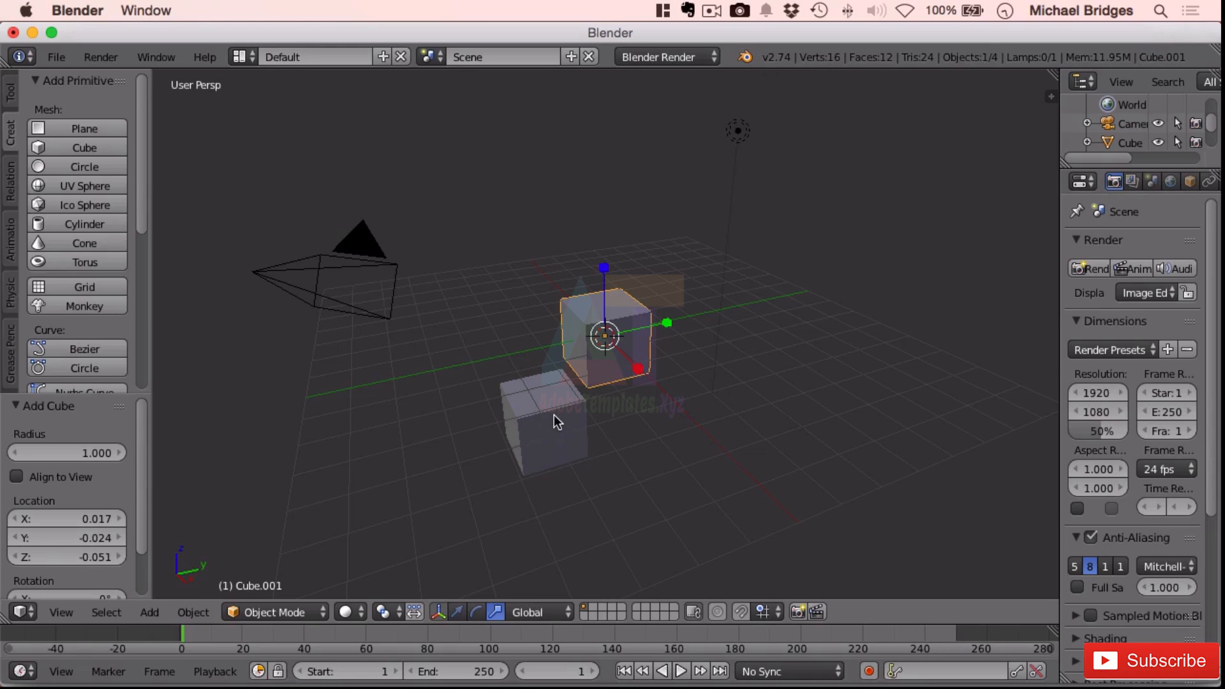
Move the 3D cursor beside the cube at the origin, and select and delete the lower cube.
left_click(613, 445)
left_click(546, 314)
right_click(552, 422)
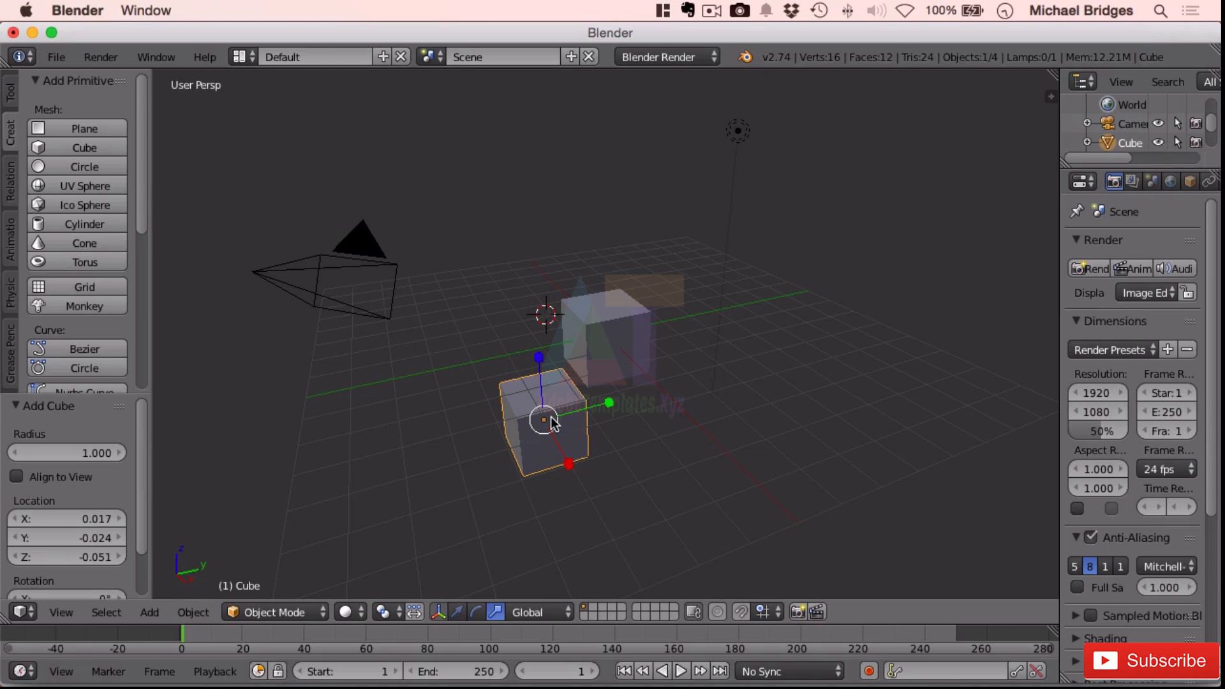
key("x")
key("Return")
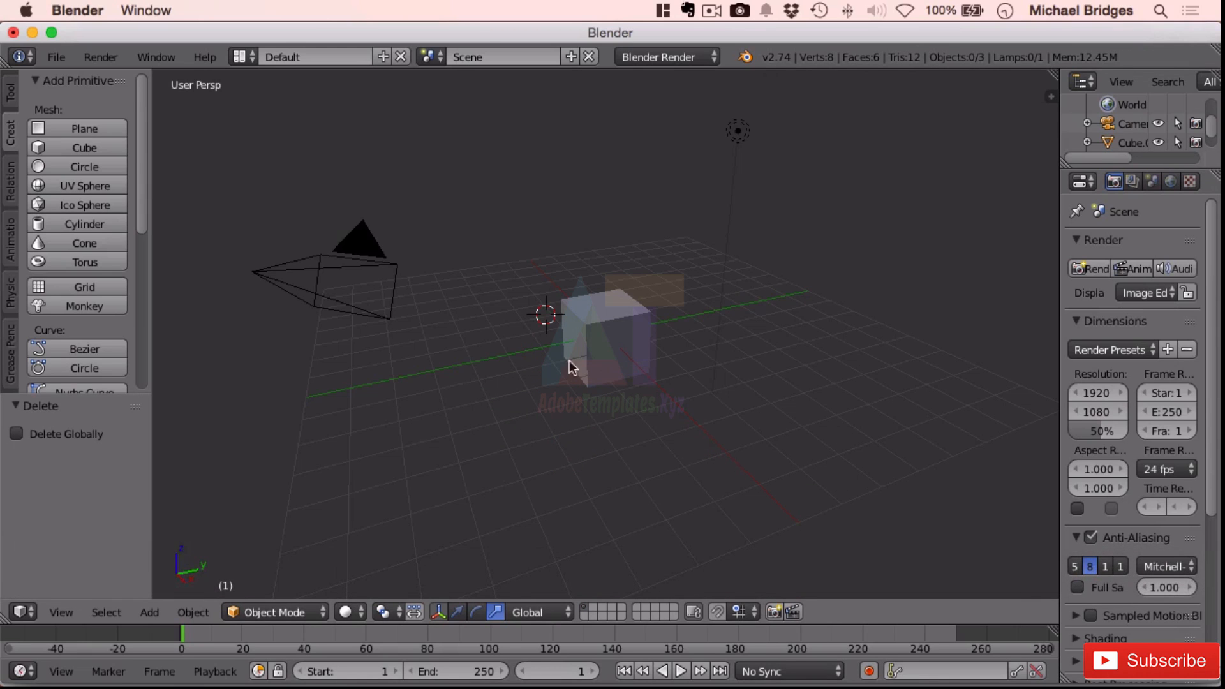
Select the remaining cube near the origin and switch to the presentation, advancing to the section challenge slide.
right_click(619, 338)
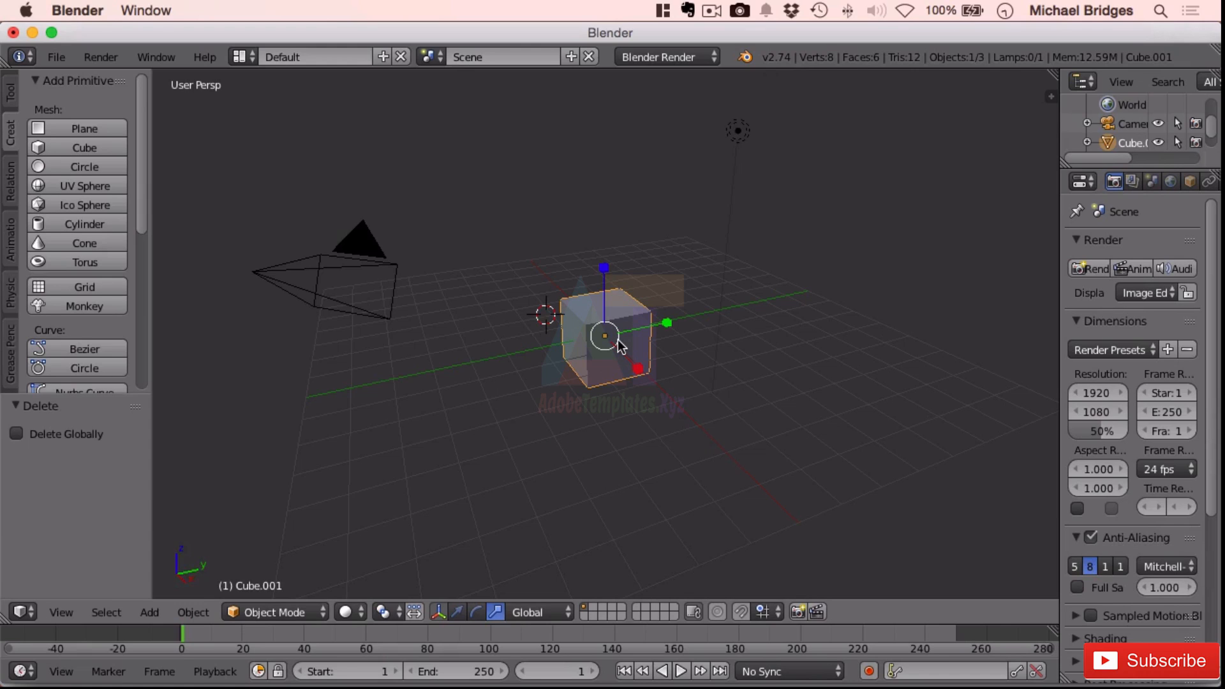
key("super+Tab")
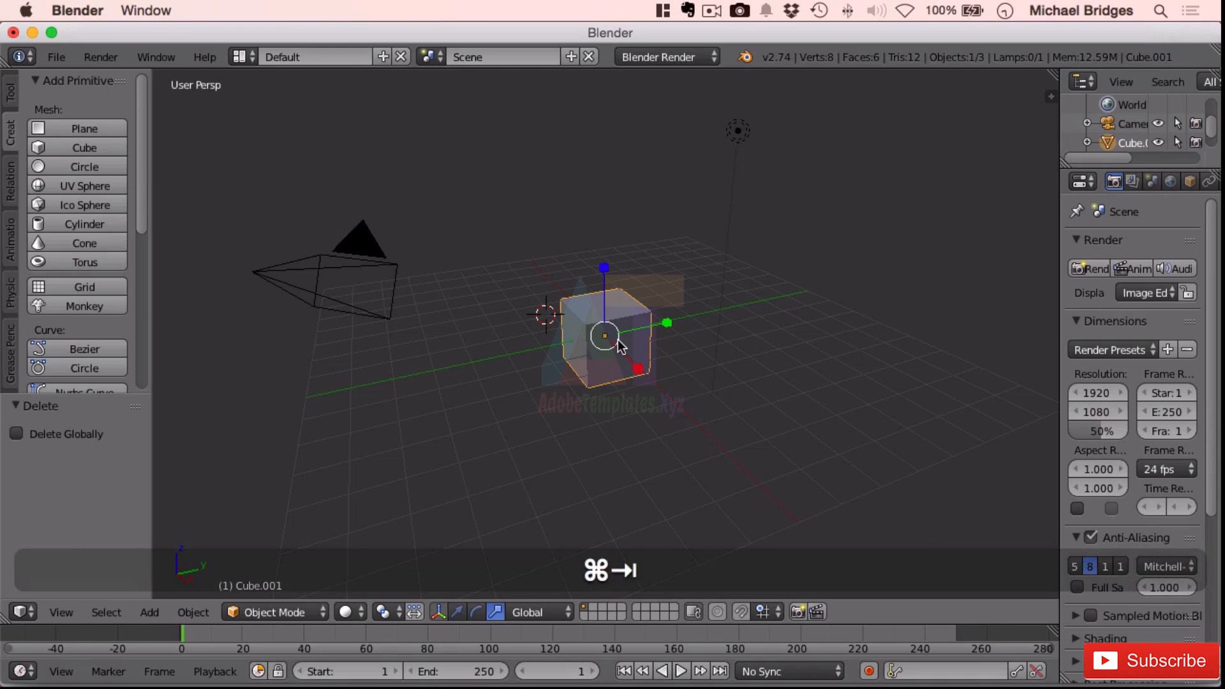
key("Right")
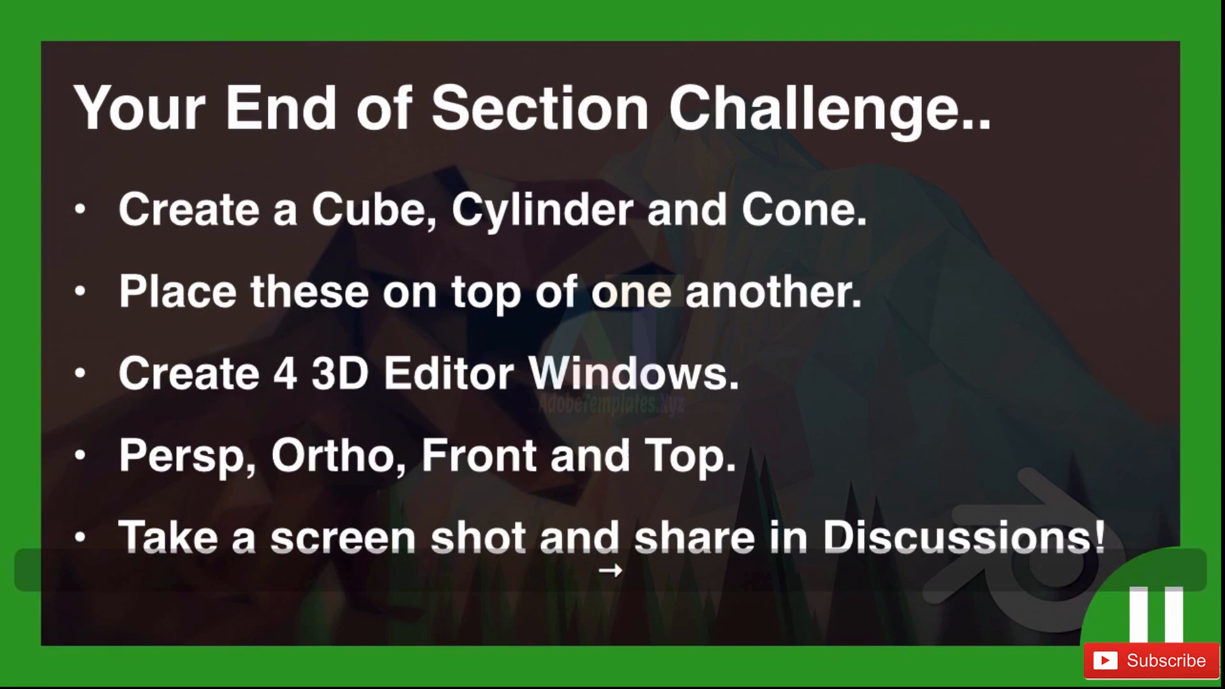